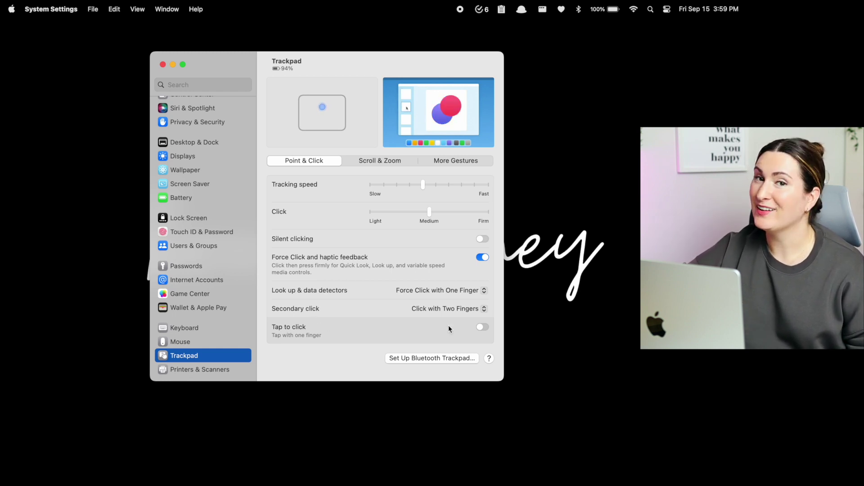
Step: Turn on Tap to click and raise the trackpad tracking speed closer to Fast
{"action": "left_click", "coordinate": [480, 325]}
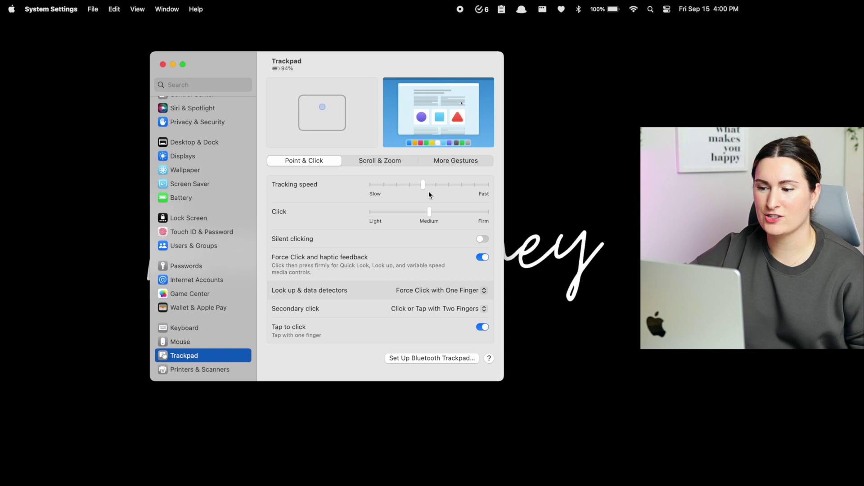
{"action": "left_click", "coordinate": [448, 184]}
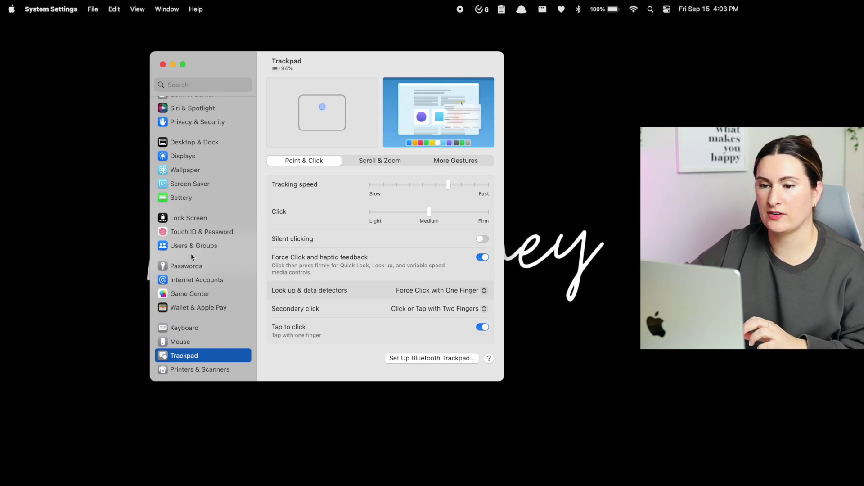
Step: Find Language & Region by searching 'langu' and keep Monday as the first day of week
{"action": "left_click", "coordinate": [221, 85]}
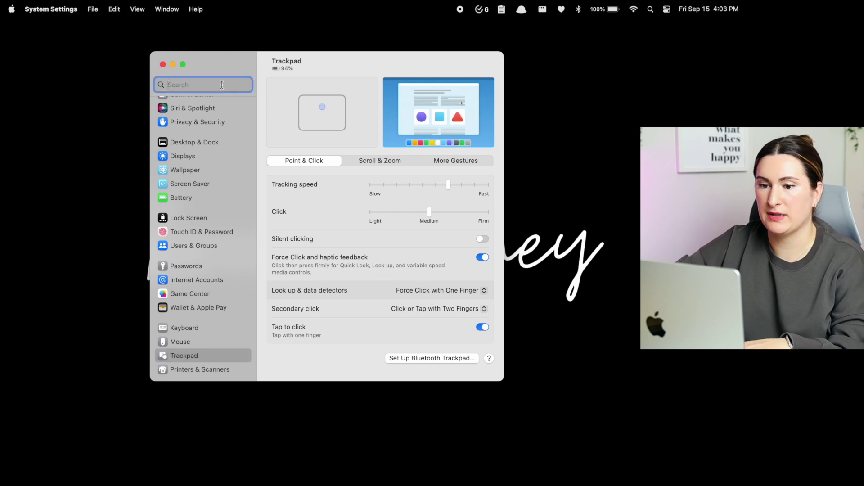
{"action": "type", "text": "langu"}
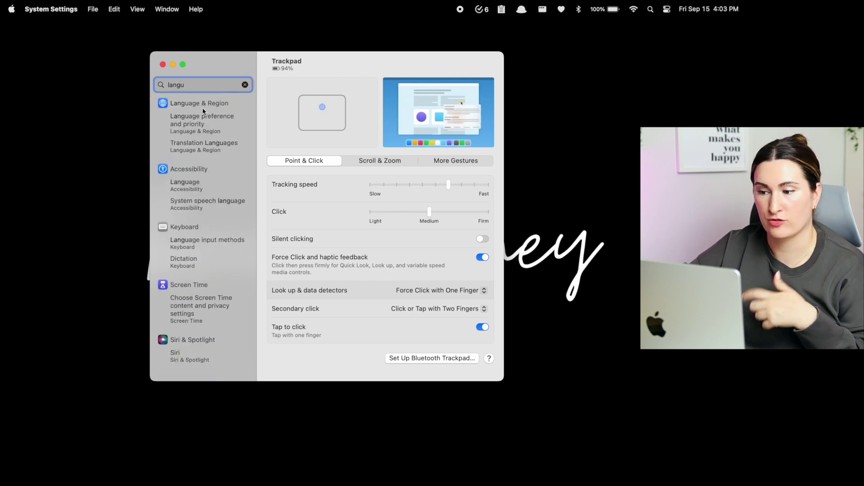
{"action": "left_click", "coordinate": [201, 107]}
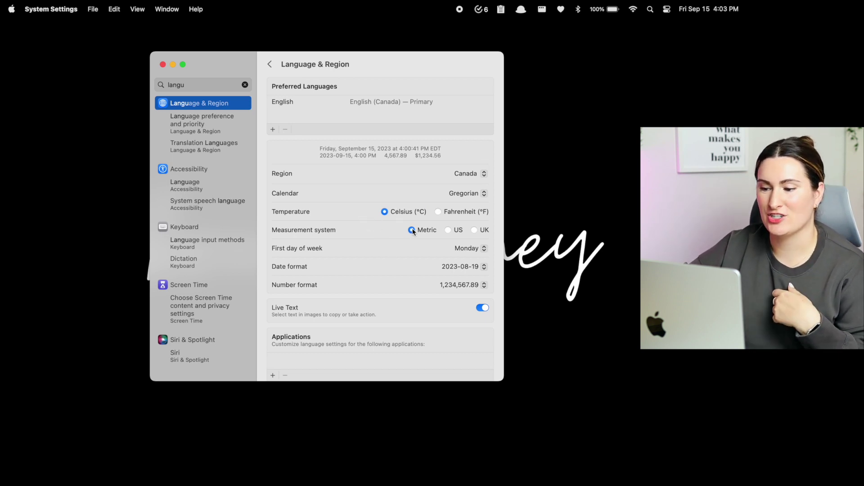
{"action": "left_click", "coordinate": [468, 249]}
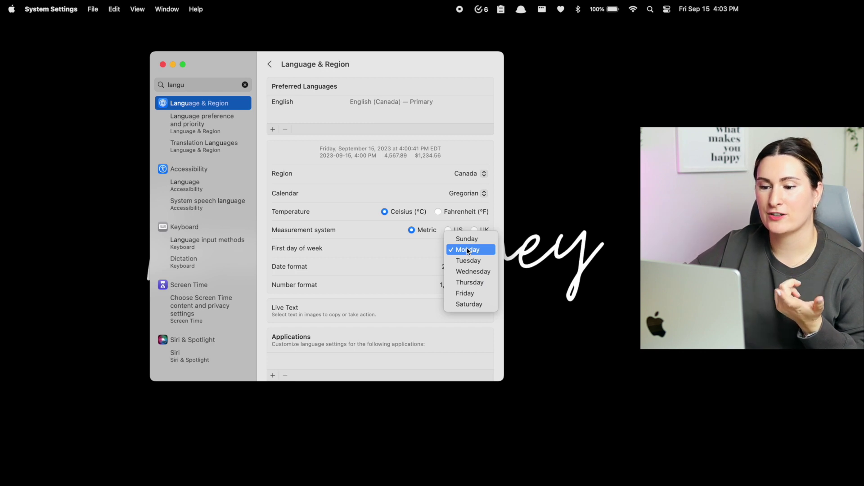
{"action": "left_click", "coordinate": [468, 250]}
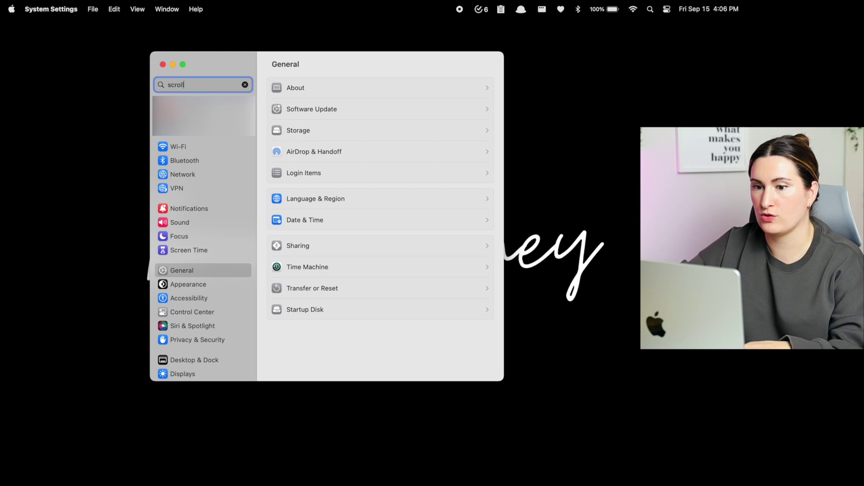
Step: Search settings for 'scrollbar' and open the Appearance scroll bar behaviour options
{"action": "type", "text": "bar"}
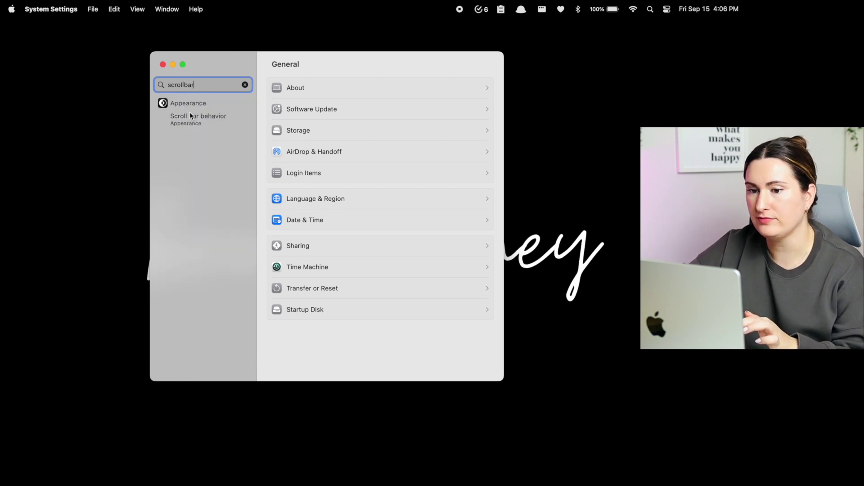
{"action": "left_click", "coordinate": [190, 116]}
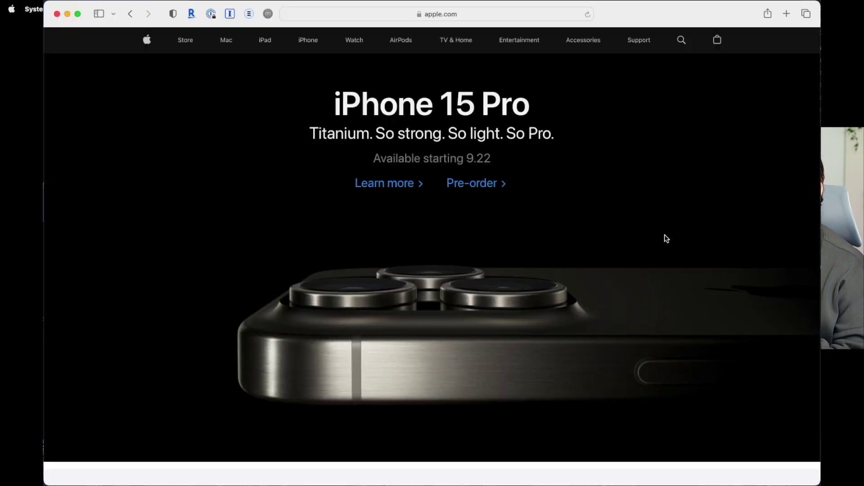
Step: Scroll the apple.com homepage in Safari down to its footnotes and footer links
{"action": "scroll", "coordinate": [667, 238], "scroll_direction": "down", "scroll_amount": 10}
{"action": "scroll", "coordinate": [666, 239], "scroll_direction": "down", "scroll_amount": 5}
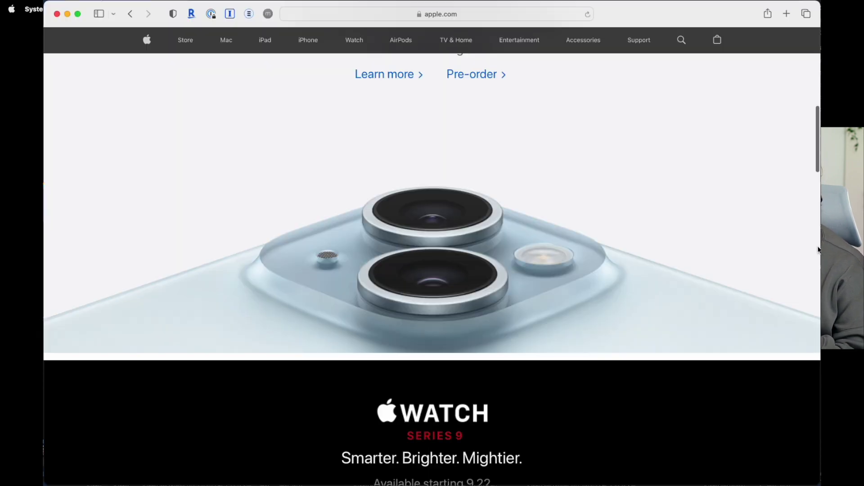
{"action": "scroll", "coordinate": [819, 250], "scroll_direction": "down", "scroll_amount": 10}
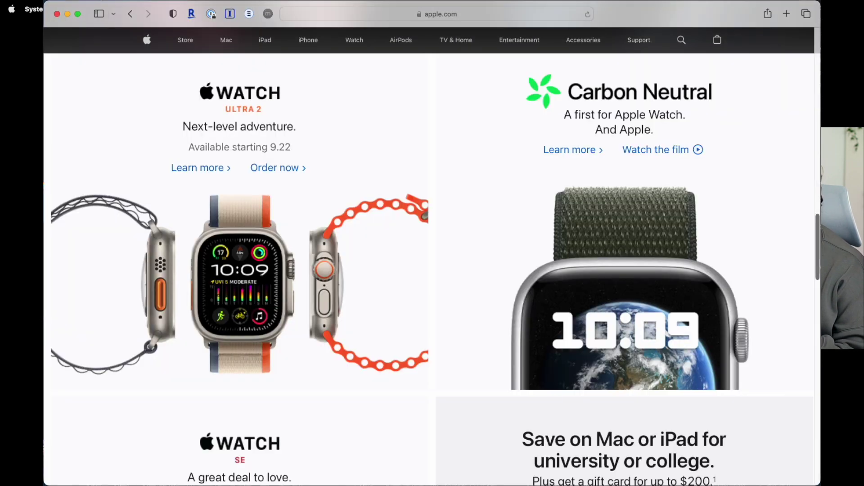
{"action": "scroll", "coordinate": [817, 358], "scroll_direction": "down", "scroll_amount": 5}
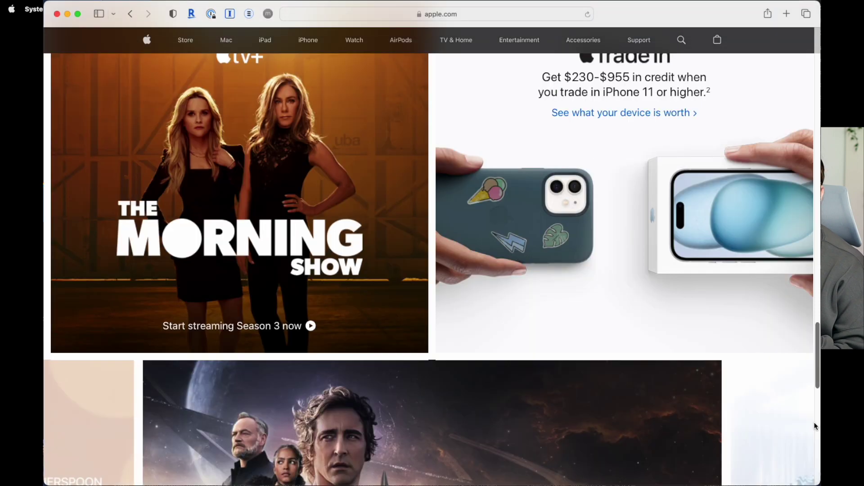
{"action": "scroll", "coordinate": [814, 425], "scroll_direction": "down", "scroll_amount": 10}
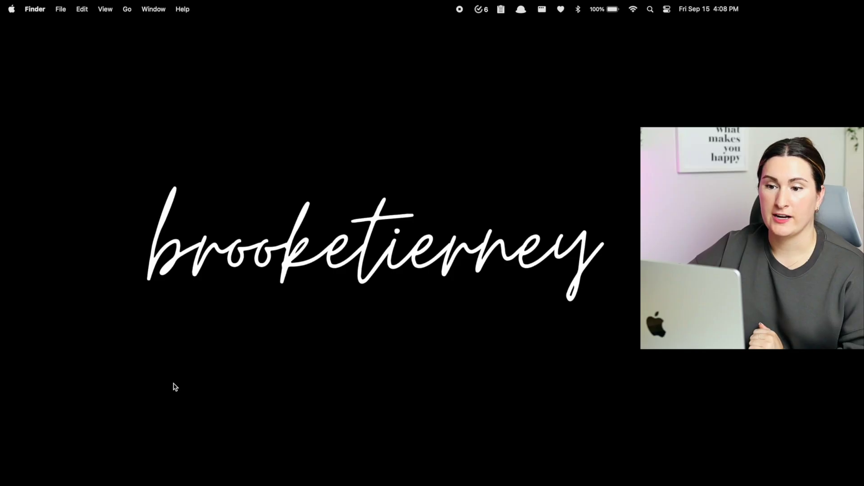
Step: Open a Finder window on the home folder, show the Path Bar and Status Bar, then go up to Users
{"action": "mouse_move", "coordinate": [59, 477]}
{"action": "left_click", "coordinate": [57, 459]}
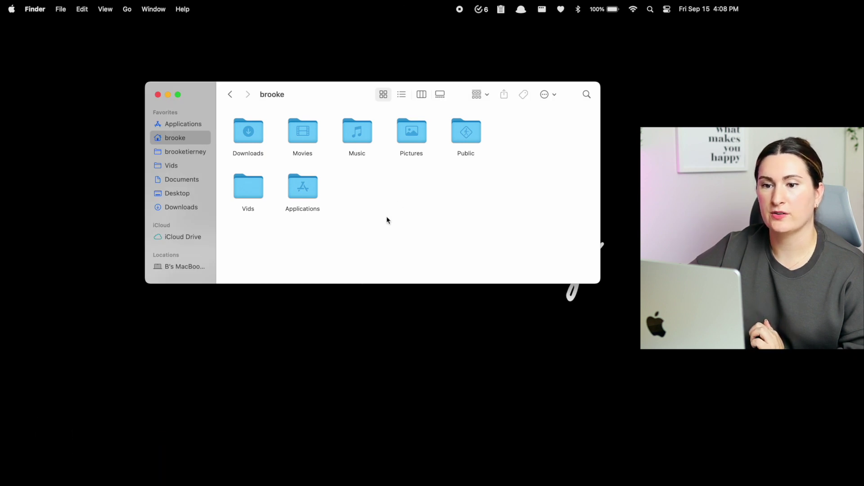
{"action": "left_click", "coordinate": [105, 11]}
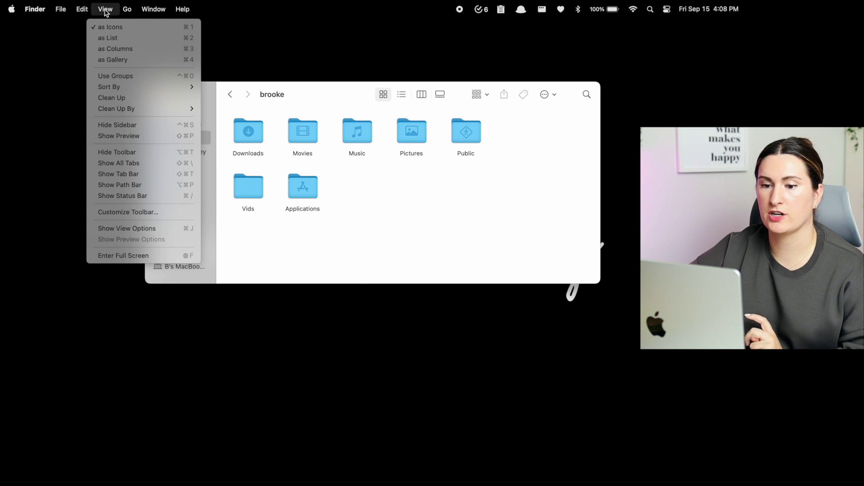
{"action": "left_click", "coordinate": [135, 184]}
{"action": "left_click", "coordinate": [105, 10]}
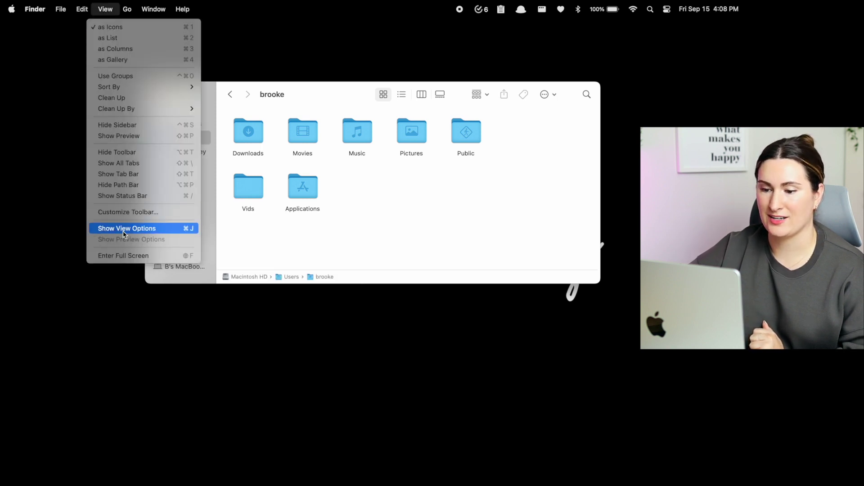
{"action": "left_click", "coordinate": [133, 197]}
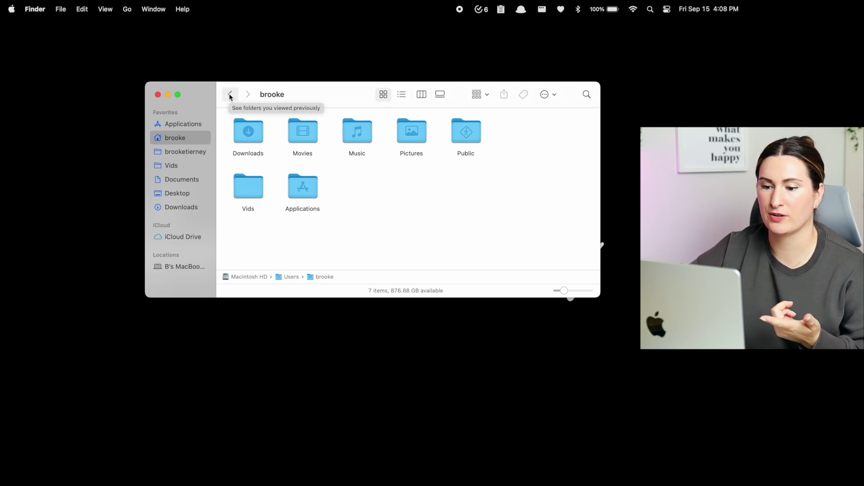
{"action": "double_click", "coordinate": [282, 276]}
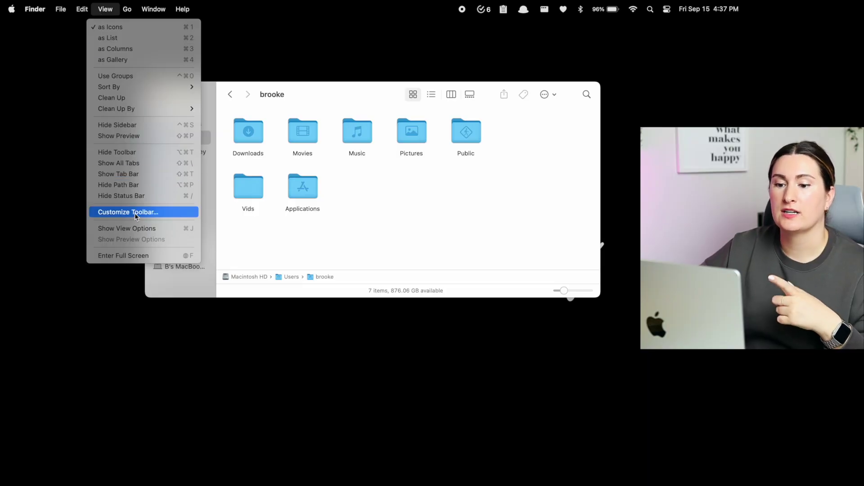
Step: Customize the Finder toolbar: remove Edit Tags, and add a space, AirDrop and New Folder
{"action": "left_click", "coordinate": [134, 213]}
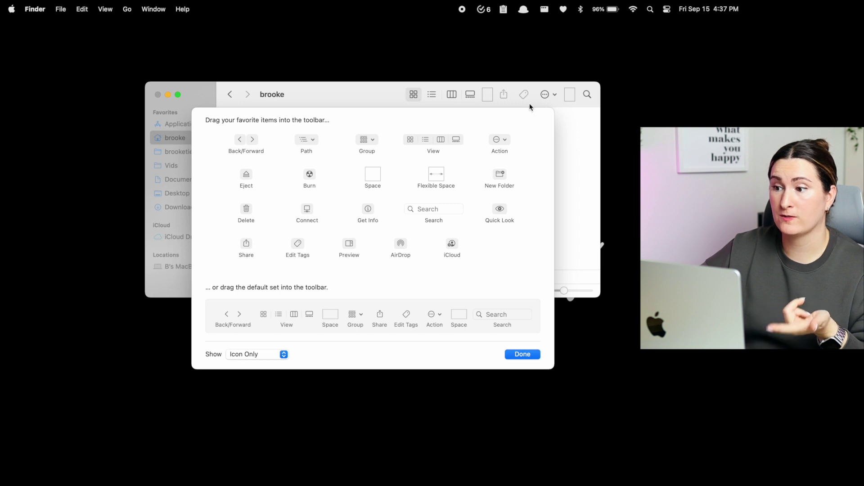
{"action": "left_click_drag", "start_coordinate": [523, 94], "coordinate": [448, 209]}
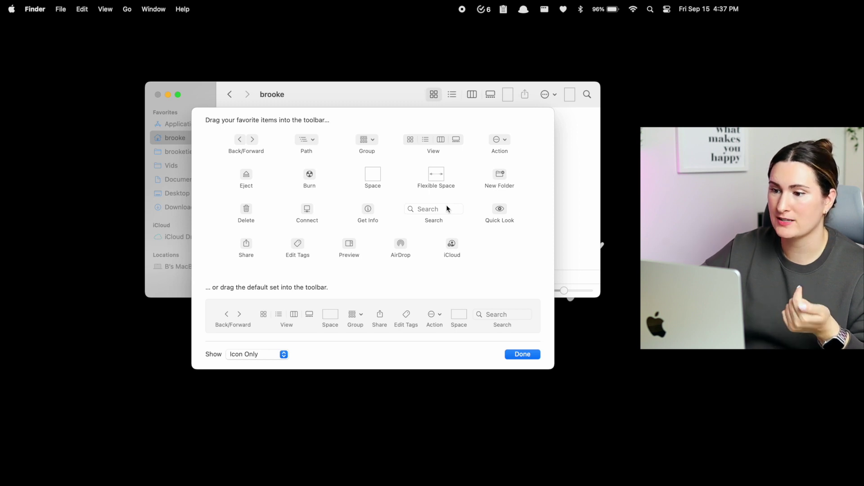
{"action": "left_click_drag", "start_coordinate": [374, 173], "coordinate": [410, 93]}
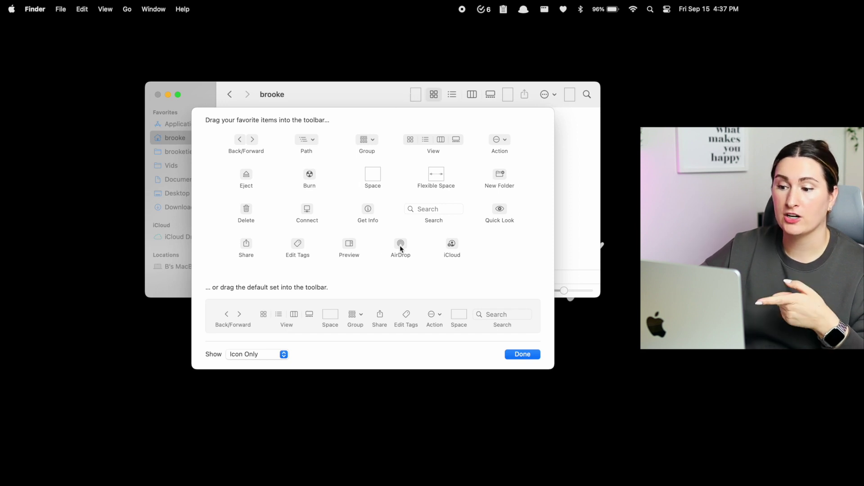
{"action": "left_click_drag", "start_coordinate": [399, 245], "coordinate": [399, 103]}
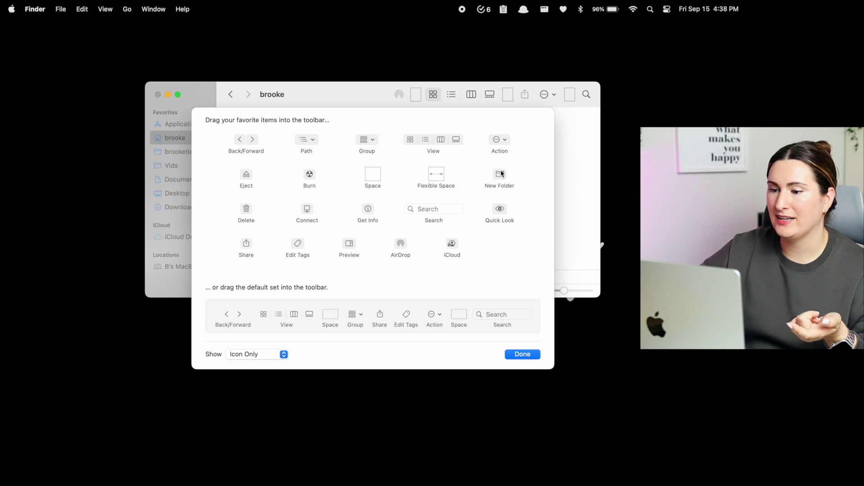
{"action": "left_click_drag", "start_coordinate": [501, 173], "coordinate": [382, 94]}
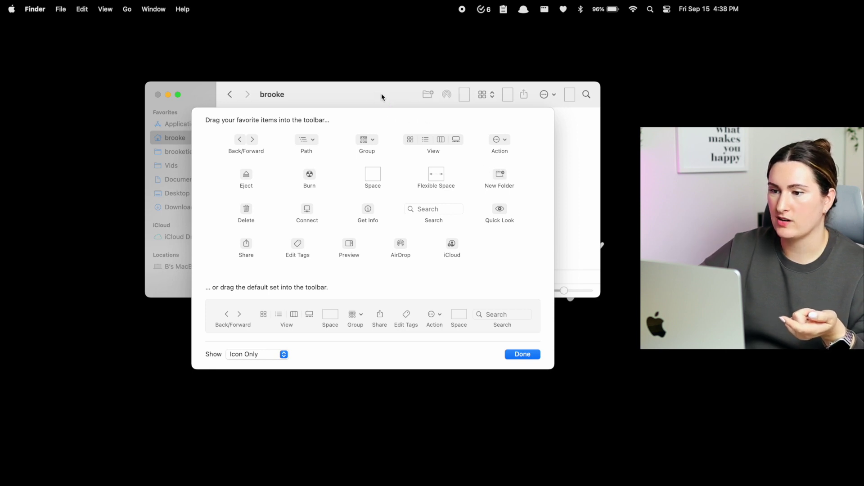
{"action": "left_click", "coordinate": [535, 354]}
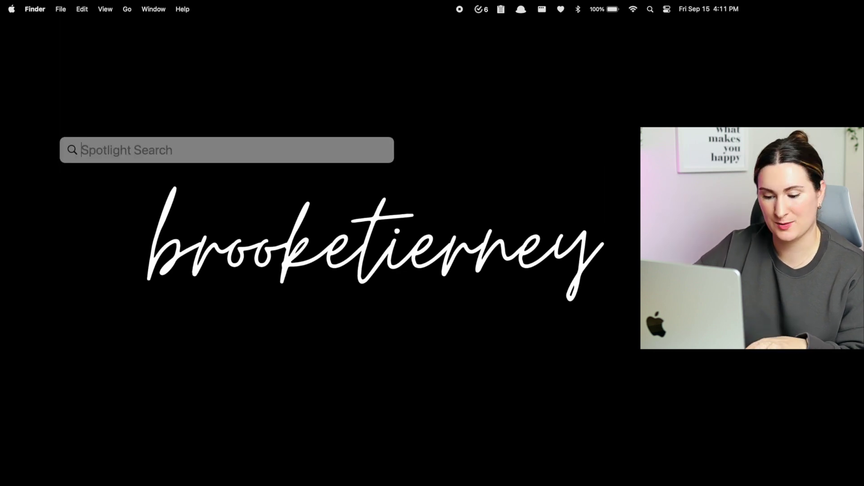
Step: Search Spotlight for 'dock settings' to bring up the Desktop & Dock pane
{"action": "type", "text": "dock settings"}
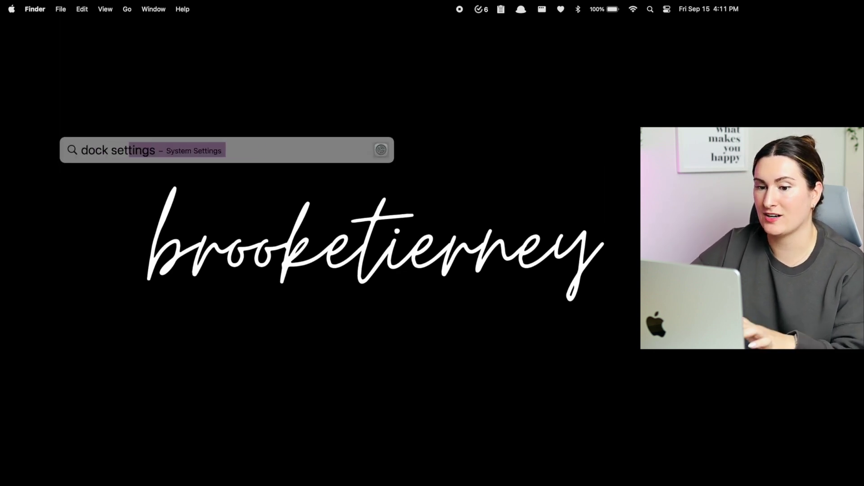
{"action": "key", "text": "Return"}
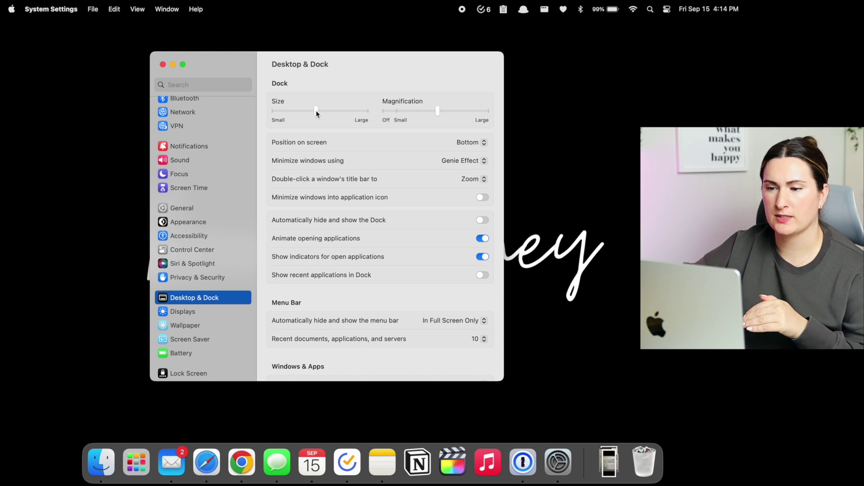
Step: Make the Dock slightly smaller and set window minimizing to the Scale Effect
{"action": "left_click_drag", "start_coordinate": [315, 110], "coordinate": [309, 111]}
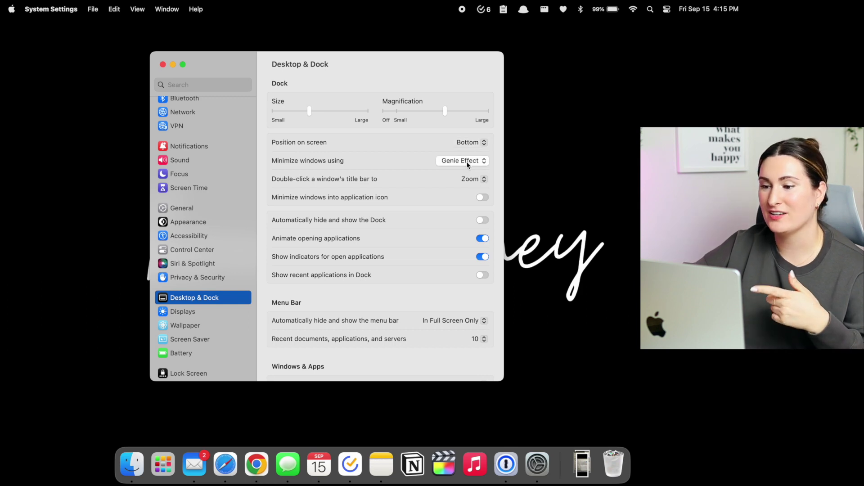
{"action": "left_click", "coordinate": [468, 162]}
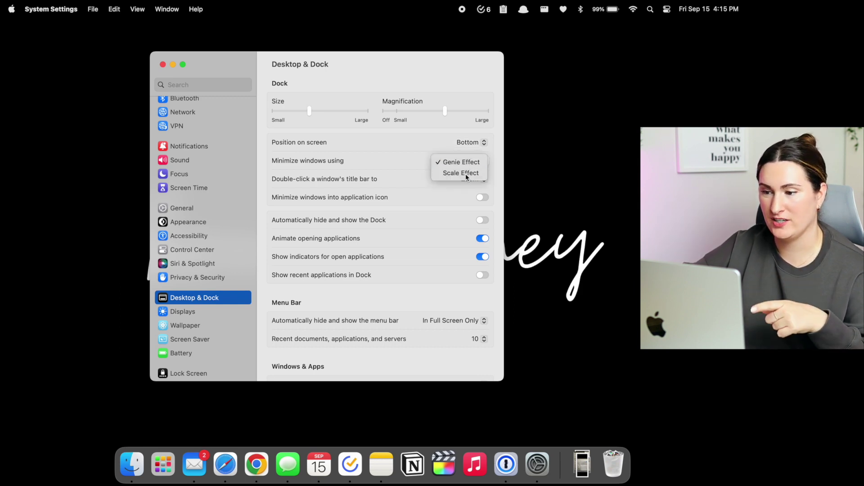
{"action": "left_click", "coordinate": [465, 173]}
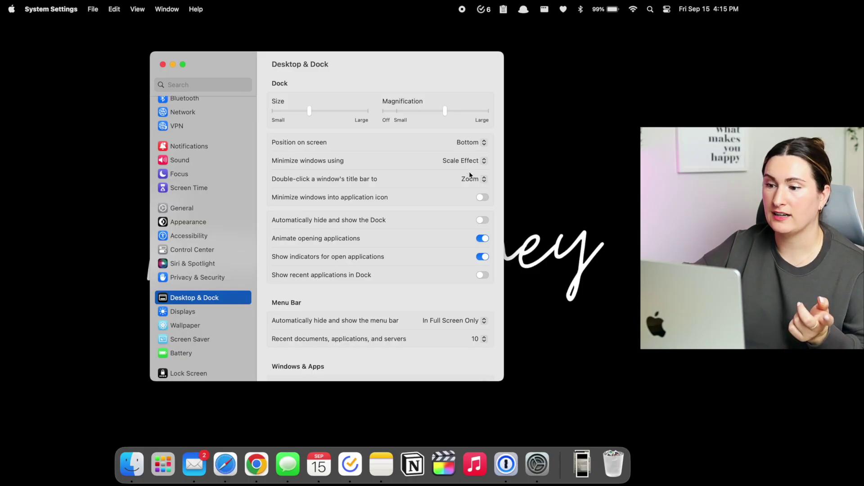
Step: Make title-bar double-clicks minimize windows, and minimize windows into their application icon
{"action": "left_click", "coordinate": [469, 178]}
{"action": "left_click", "coordinate": [470, 169]}
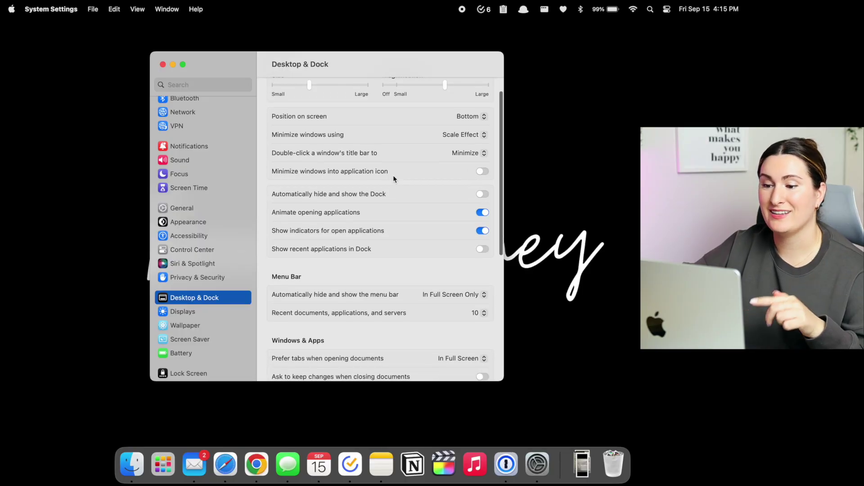
{"action": "left_click", "coordinate": [478, 171]}
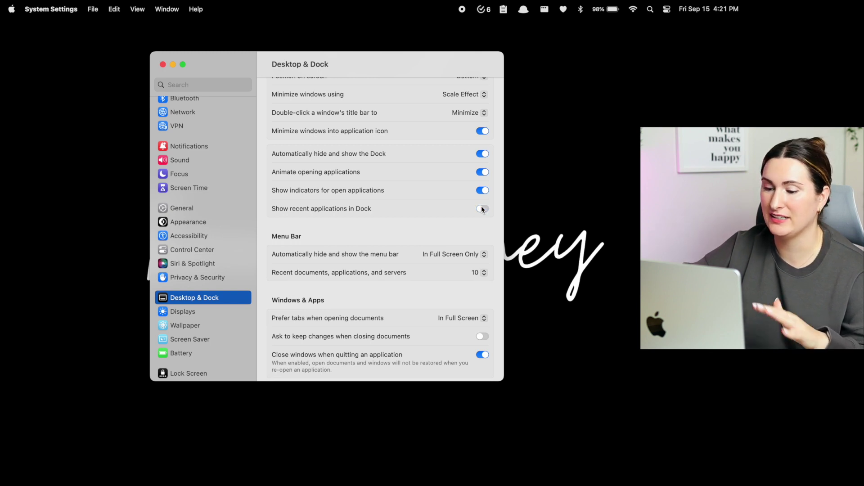
{"action": "scroll", "coordinate": [415, 217], "scroll_direction": "down", "scroll_amount": 10}
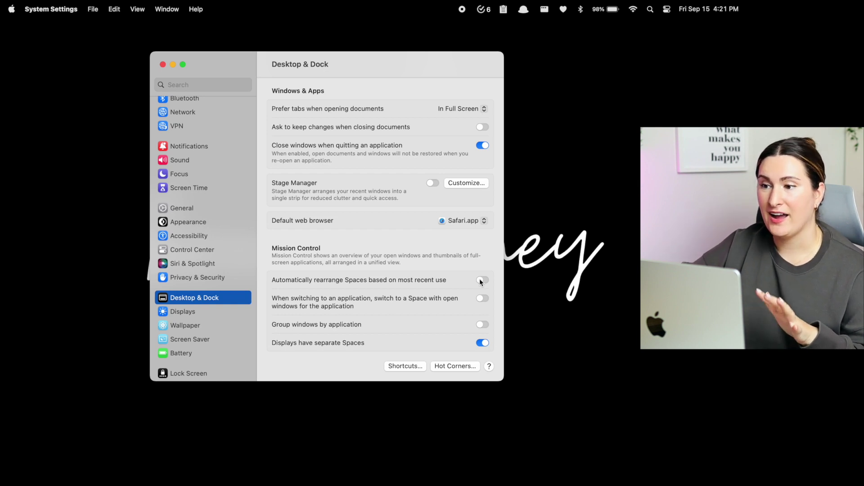
{"action": "key", "text": "ctrl+Up"}
{"action": "mouse_move", "coordinate": [545, 3]}
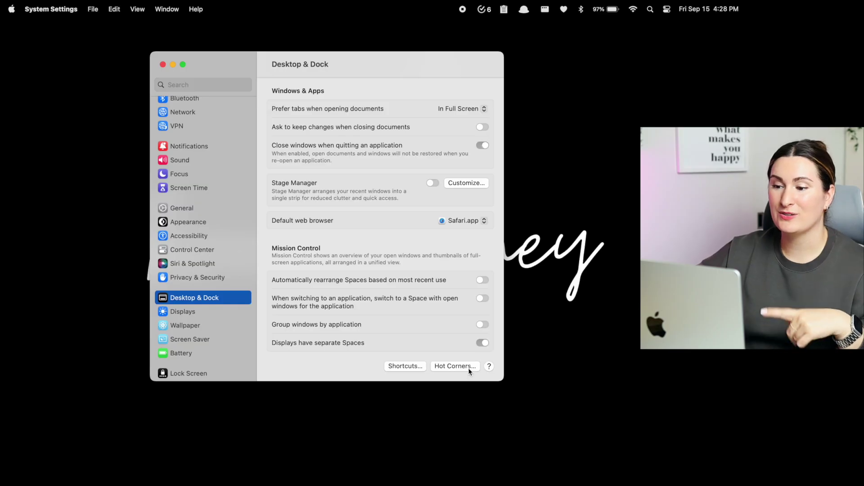
{"action": "left_click", "coordinate": [468, 368]}
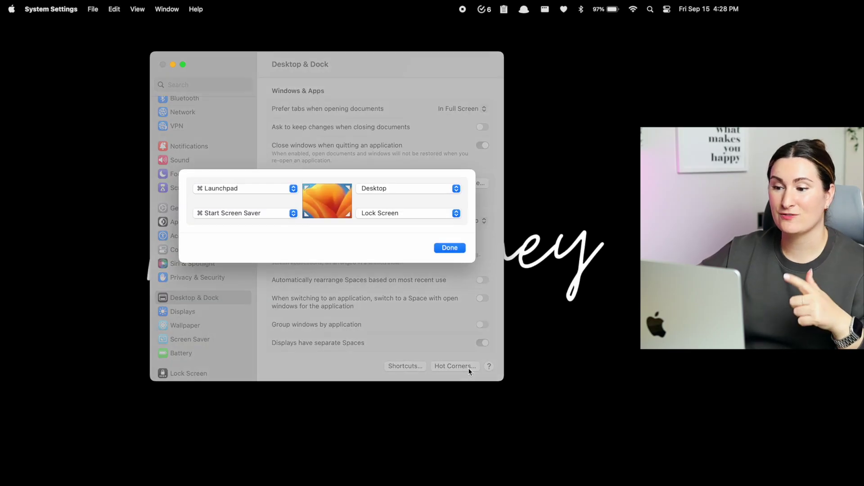
Step: Assign Desktop to the top-right hot corner, triggered only while Command is held
{"action": "left_click", "coordinate": [395, 191]}
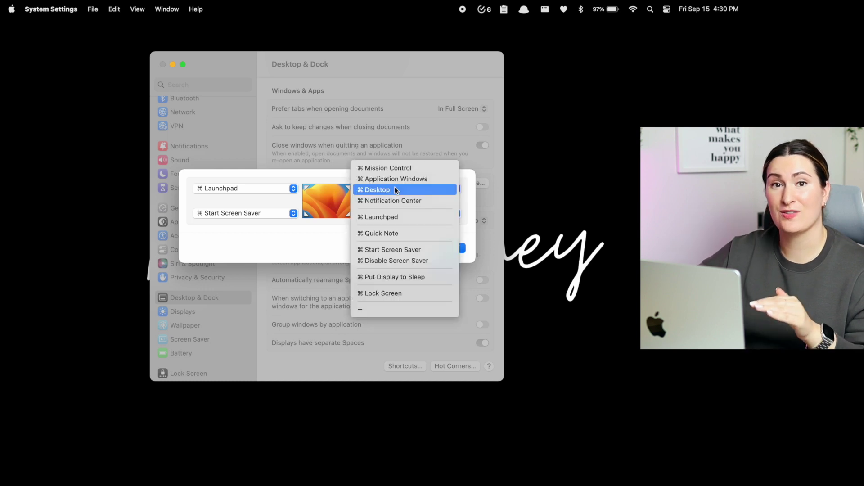
{"action": "left_click", "coordinate": [396, 190], "text": "super"}
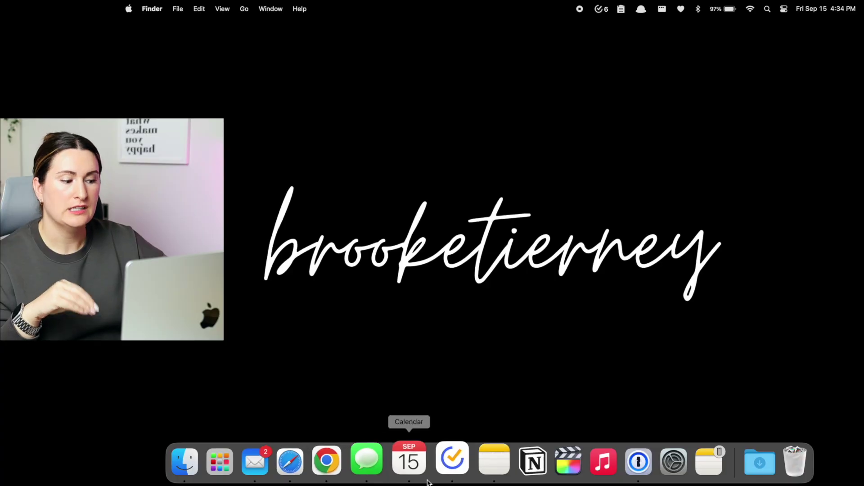
Step: Set the Downloads folder in the Dock to display as a Stack
{"action": "right_click", "coordinate": [745, 465]}
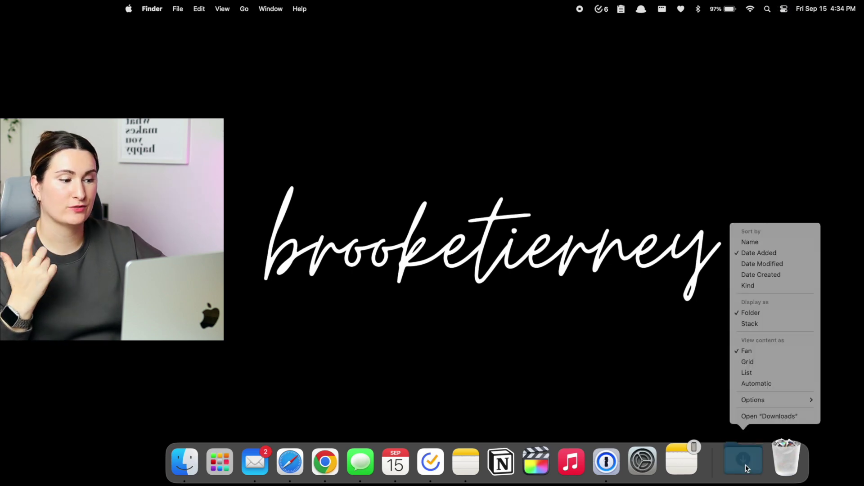
{"action": "left_click", "coordinate": [771, 325]}
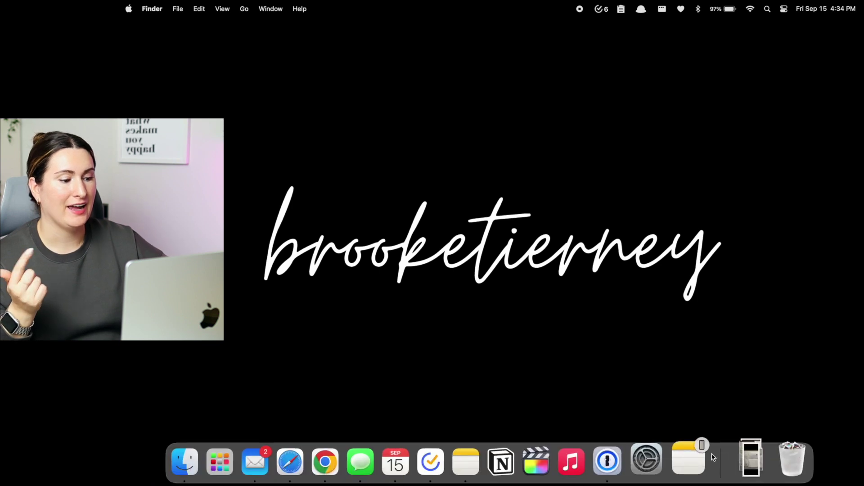
{"action": "right_click", "coordinate": [744, 466]}
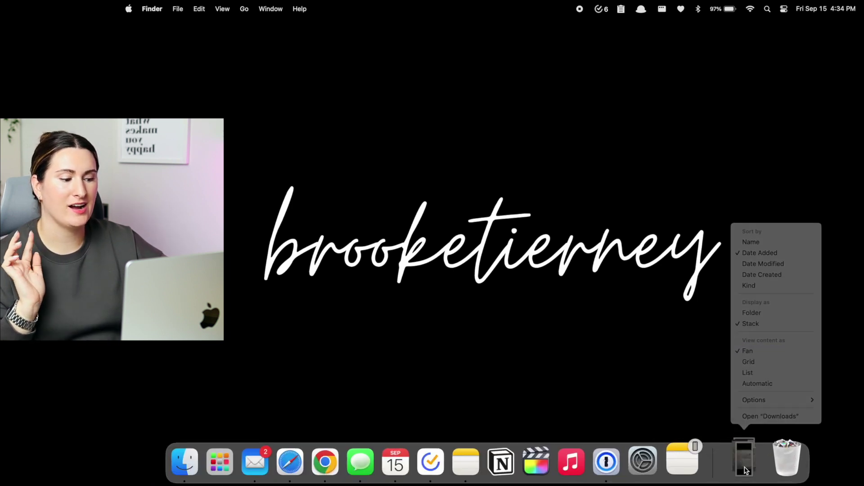
{"action": "left_click", "coordinate": [745, 470]}
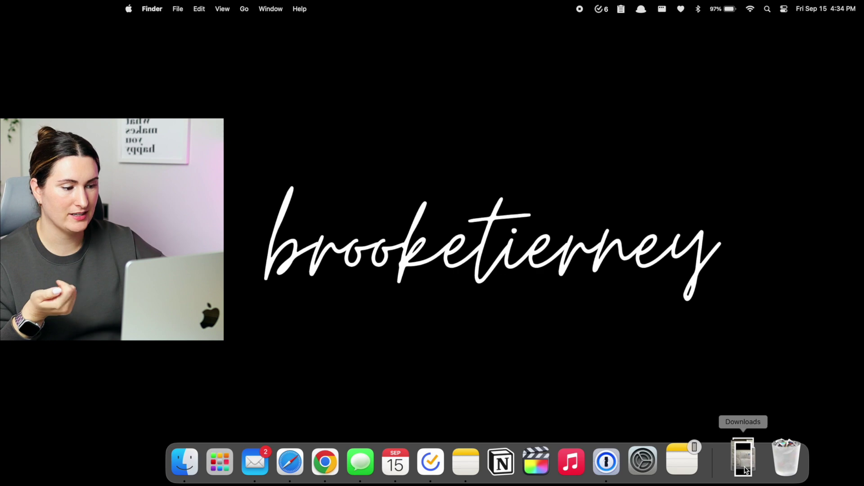
Step: Fan open the Downloads stack and drag IMG_FAE1C759007B-1.jpeg onto the desktop's upper right
{"action": "left_click", "coordinate": [744, 470]}
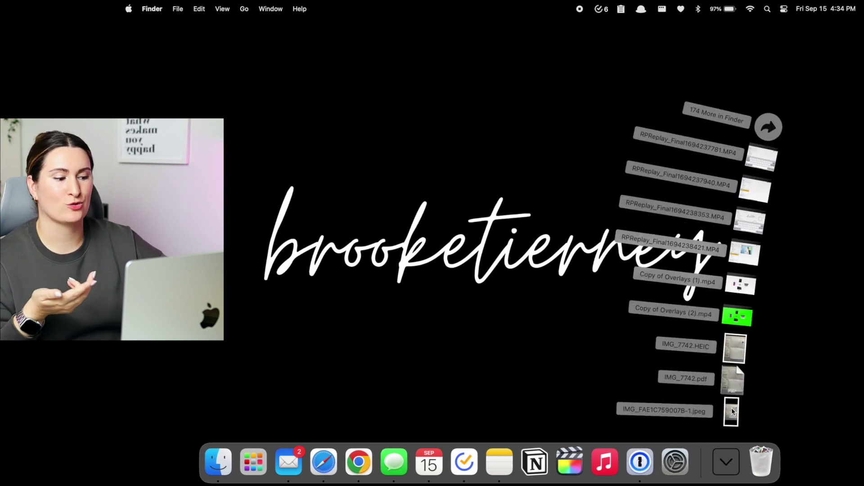
{"action": "left_click_drag", "start_coordinate": [732, 411], "coordinate": [326, 235]}
{"action": "left_click_drag", "start_coordinate": [417, 191], "coordinate": [573, 138]}
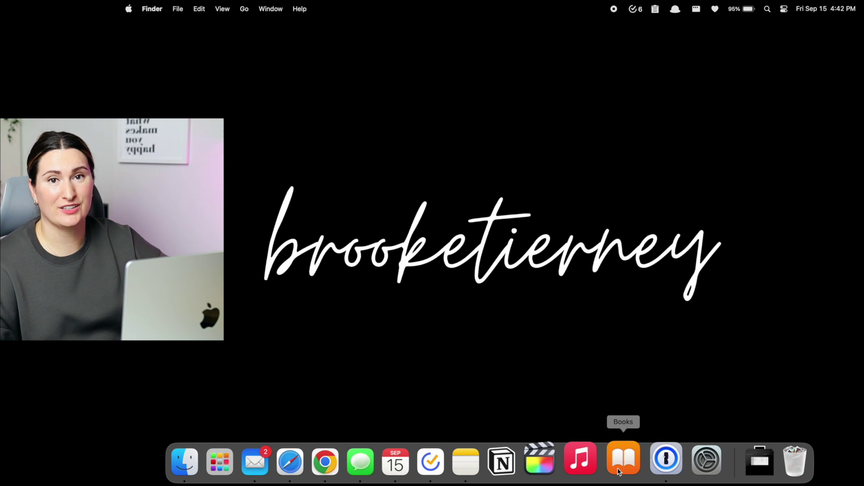
Step: Remove Books from the Dock, then bring up Safari's Dock Options menu
{"action": "right_click", "coordinate": [619, 472]}
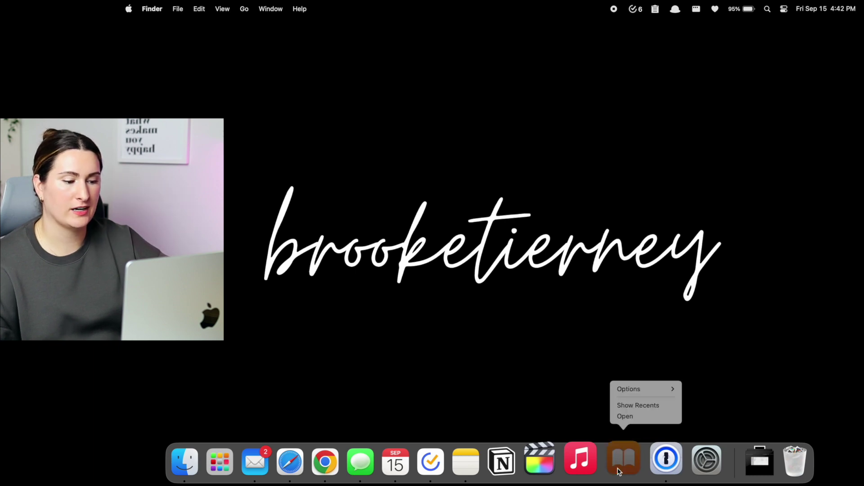
{"action": "mouse_move", "coordinate": [655, 389]}
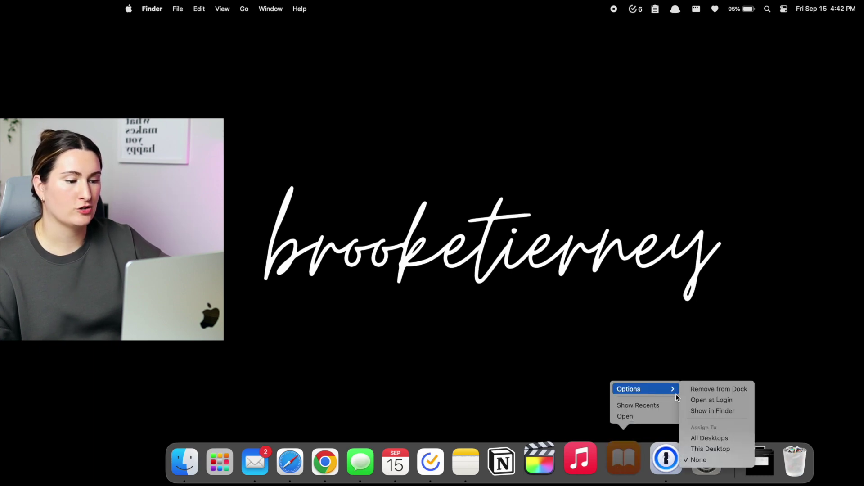
{"action": "left_click", "coordinate": [727, 389]}
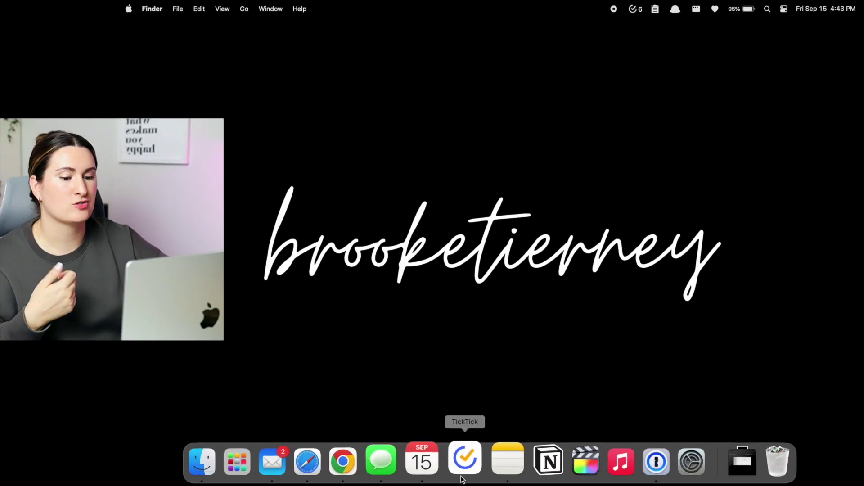
{"action": "right_click", "coordinate": [322, 458]}
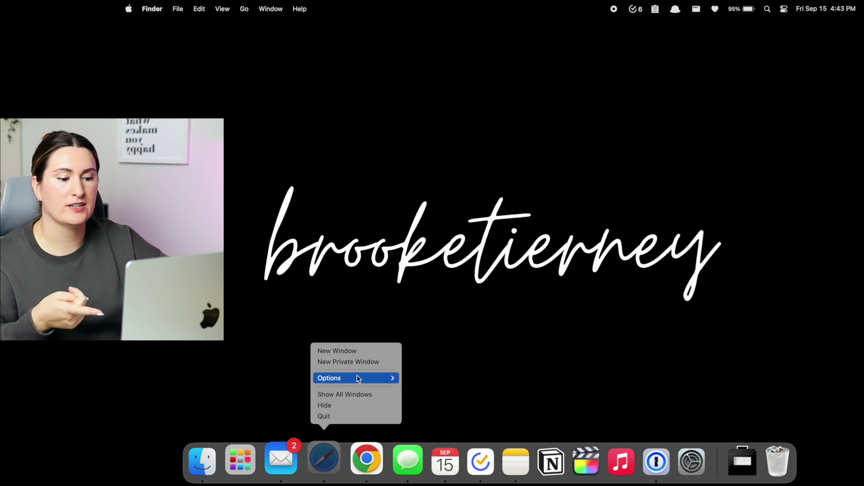
{"action": "mouse_move", "coordinate": [358, 379]}
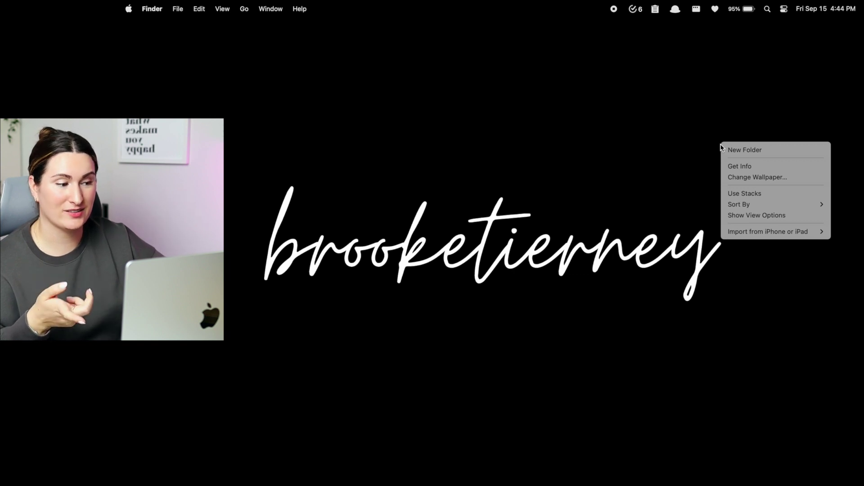
Step: Turn on Snap to Grid for desktop icons and drag the screen recording from Downloads onto the desktop
{"action": "mouse_move", "coordinate": [750, 206]}
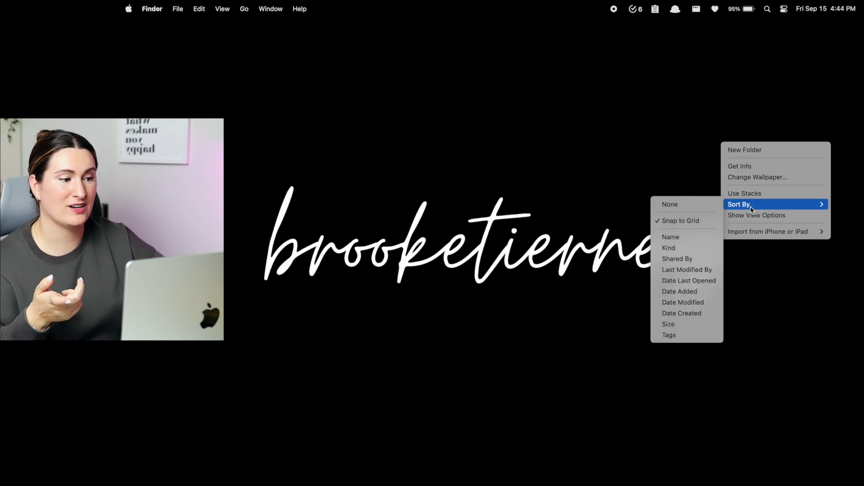
{"action": "left_click", "coordinate": [695, 223]}
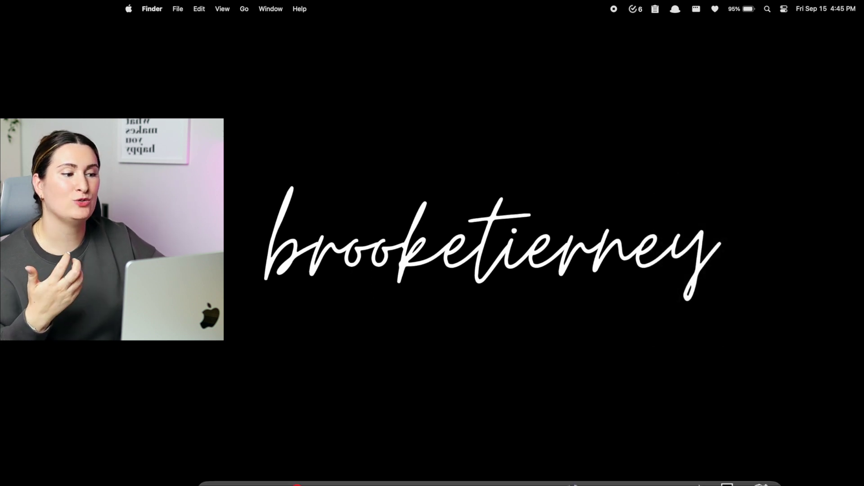
{"action": "left_click", "coordinate": [724, 457]}
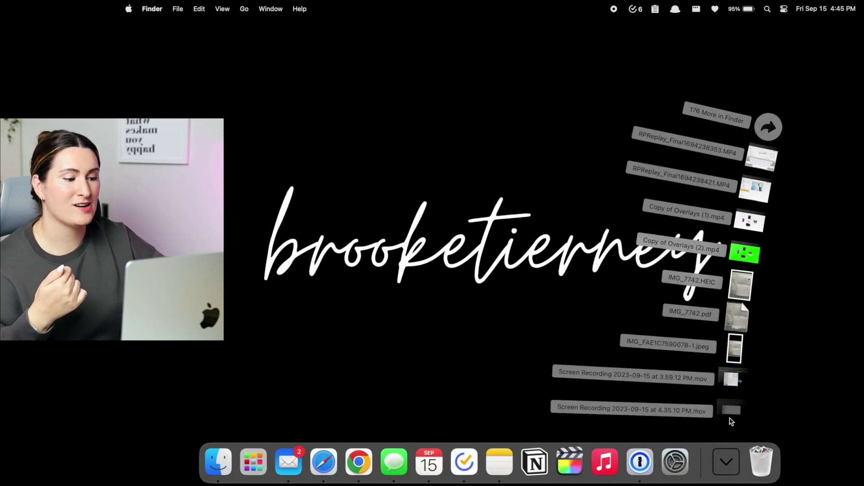
{"action": "left_click_drag", "start_coordinate": [731, 414], "coordinate": [849, 122]}
Step: Drag IMG_FAE1C759007B-1.jpeg from the Downloads stack onto the desktop
{"action": "mouse_move", "coordinate": [644, 485]}
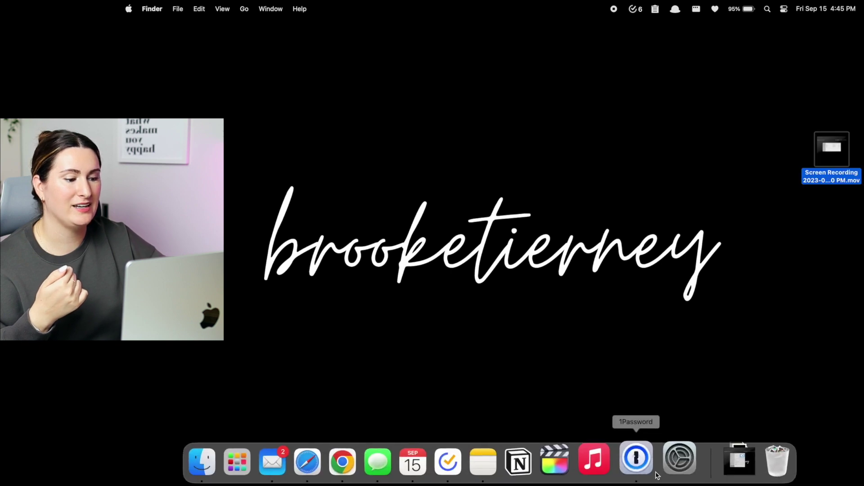
{"action": "right_click", "coordinate": [731, 467]}
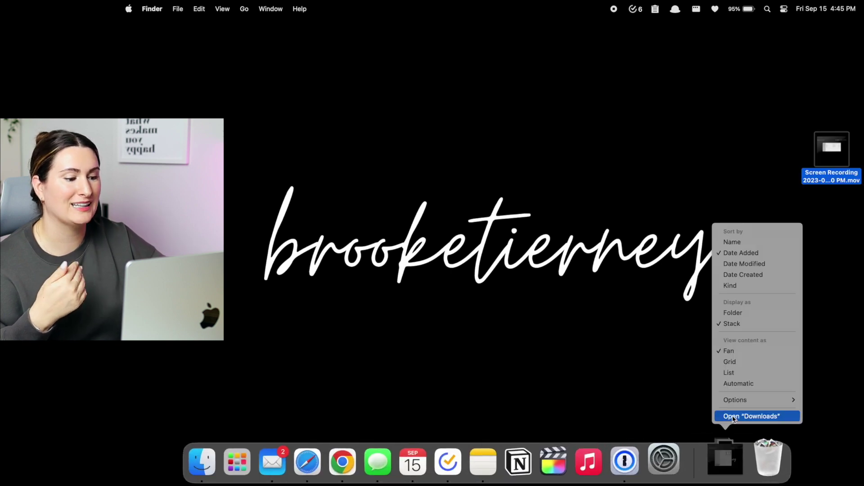
{"action": "left_click", "coordinate": [722, 468]}
{"action": "left_click", "coordinate": [722, 468]}
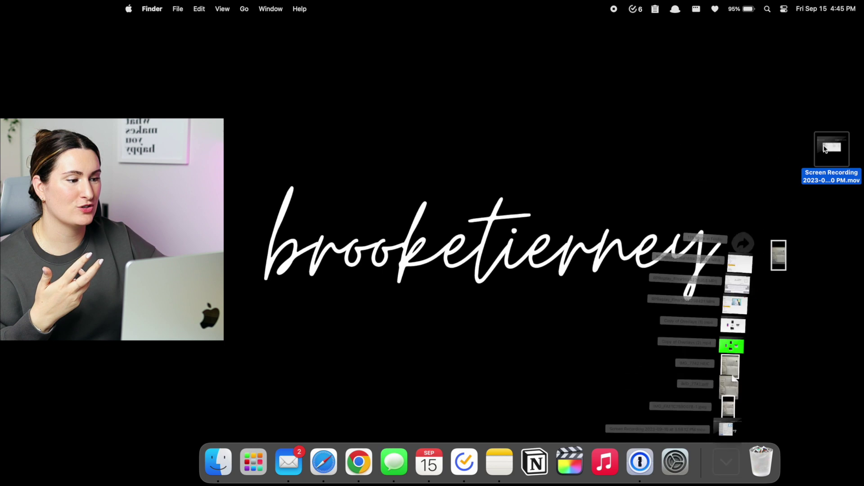
{"action": "left_click_drag", "start_coordinate": [728, 406], "coordinate": [777, 179]}
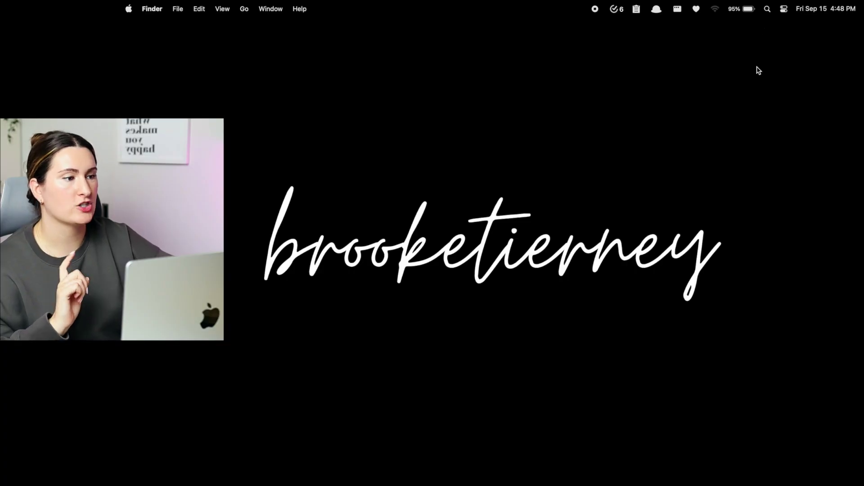
Step: Drag the Bluetooth tile from Control Center into the menu bar beside Wi‑Fi
{"action": "left_click", "coordinate": [784, 9]}
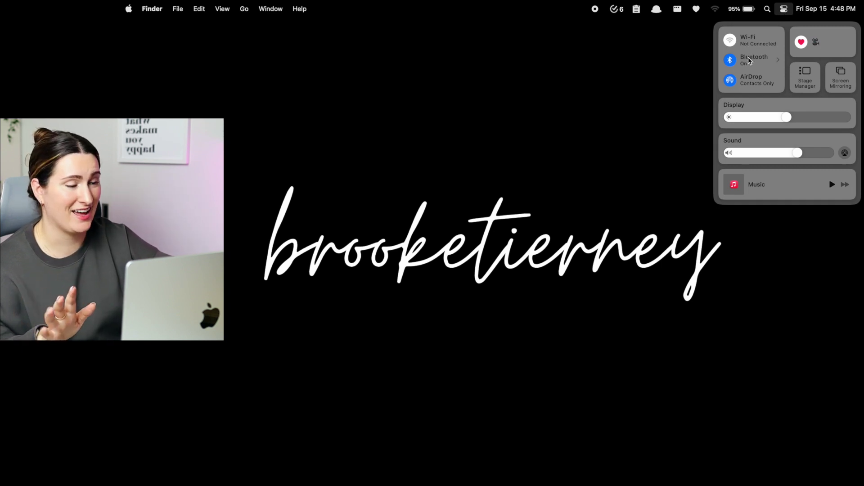
{"action": "left_click_drag", "start_coordinate": [748, 58], "coordinate": [700, 11]}
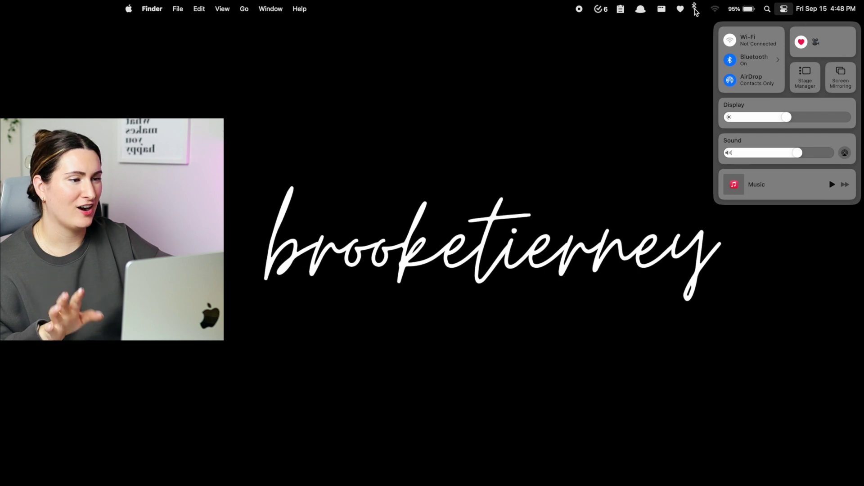
{"action": "left_click", "coordinate": [690, 88]}
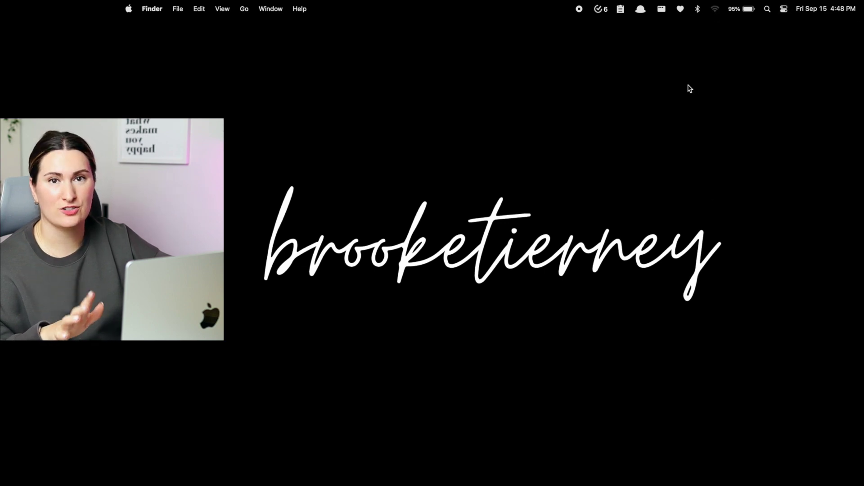